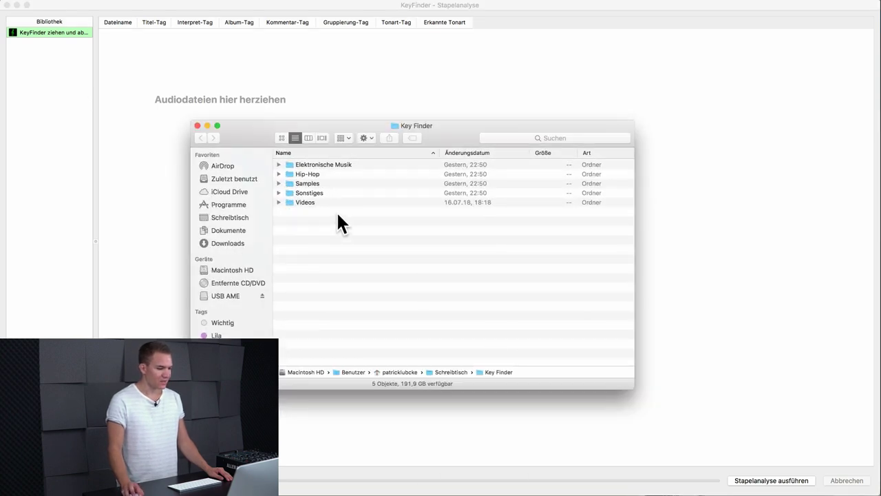
Load the Elektronische Musik folder from Finder into KeyFinder's drag-and-drop list and look through its tracks.
drag(323, 163, 69, 31)
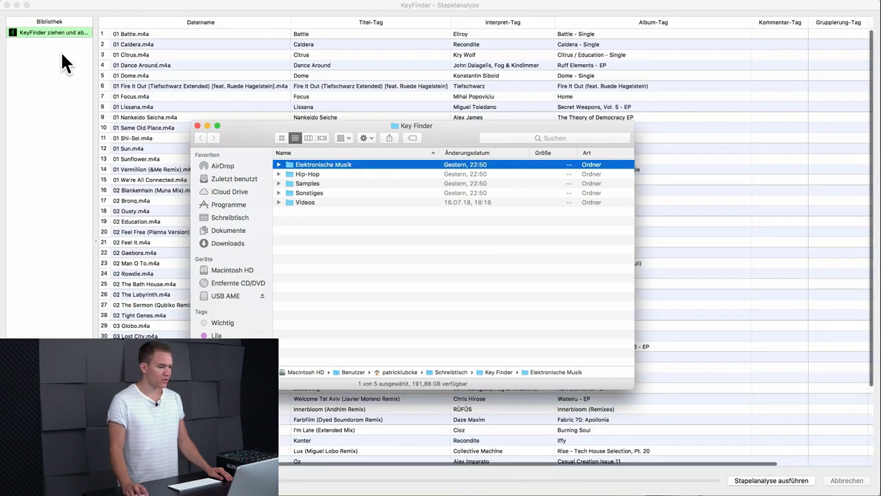
click(67, 76)
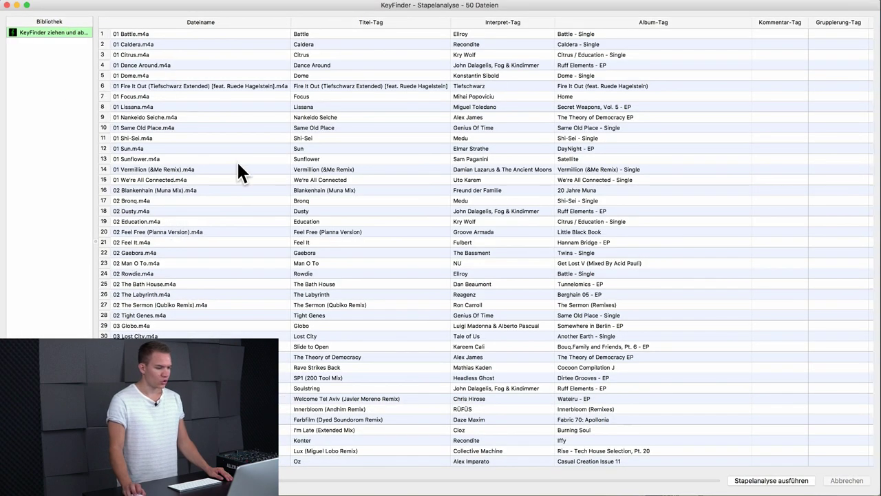
scroll(236, 164, down, 5)
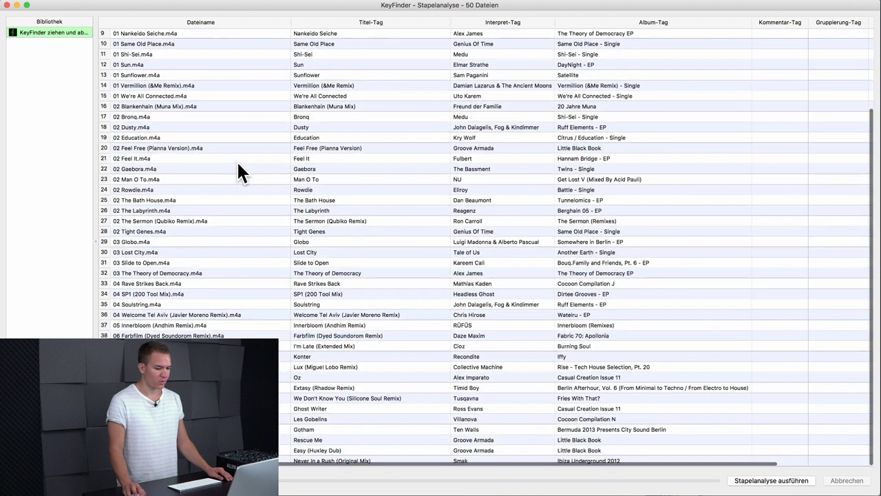
scroll(236, 164, up, 4)
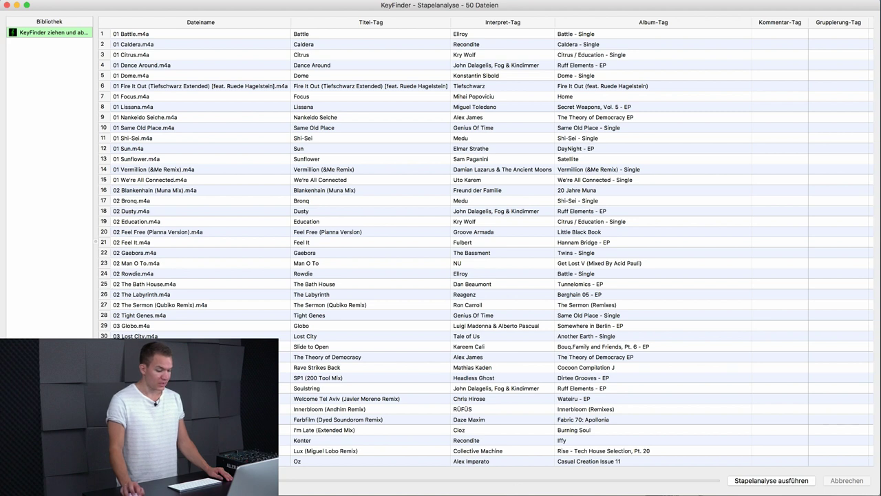
Switch to iTunes and add the Elektronische Musik folder from Finder to the music library.
click(345, 482)
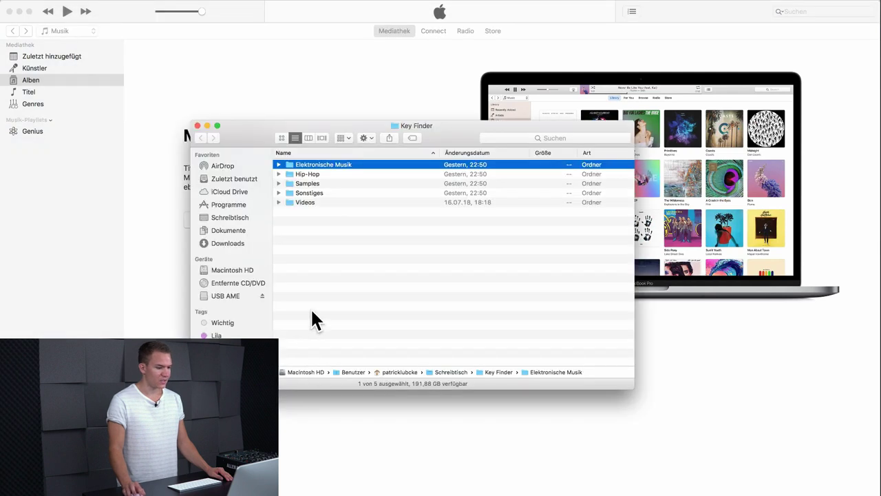
click(310, 307)
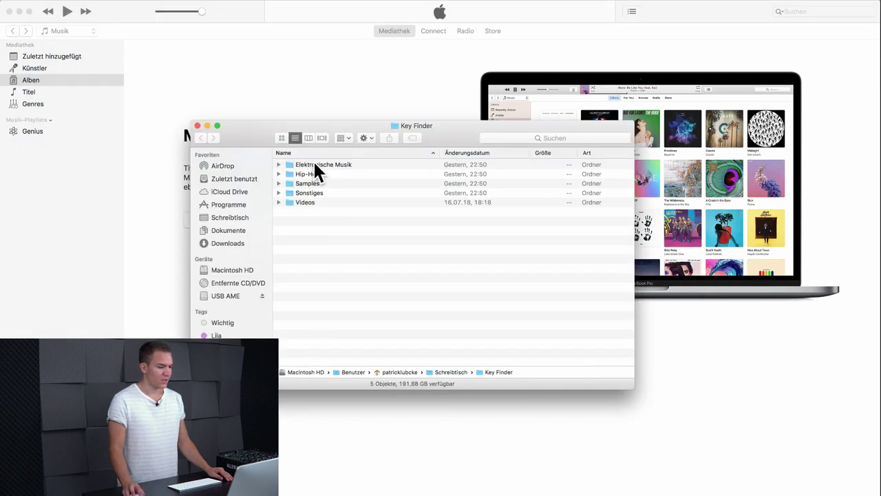
drag(312, 159, 212, 87)
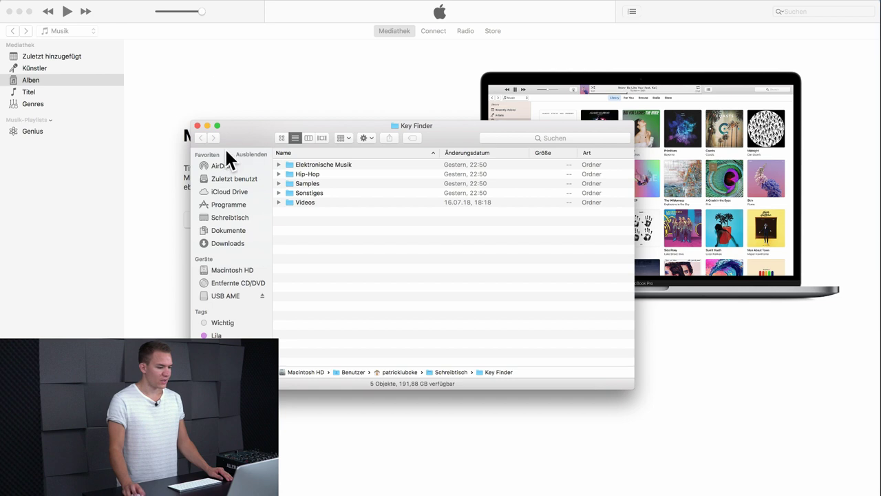
click(68, 213)
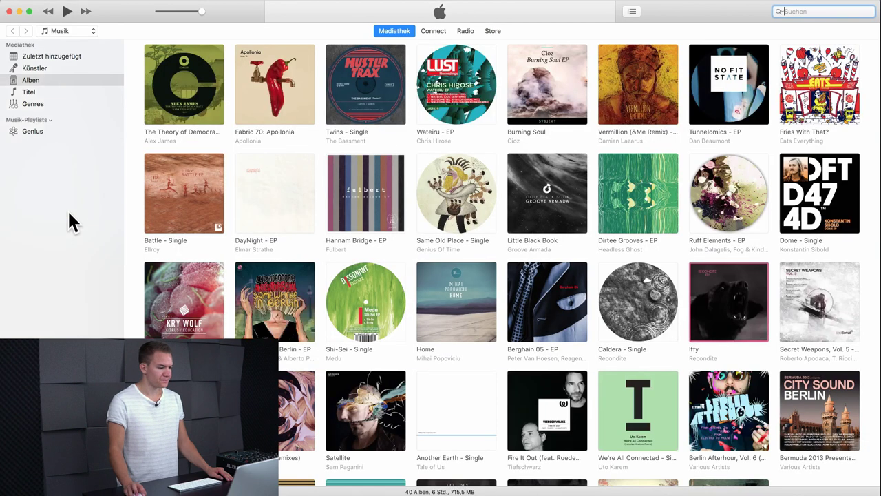
Show the library's song list and create a playlist named Elektronische Musik.
click(49, 93)
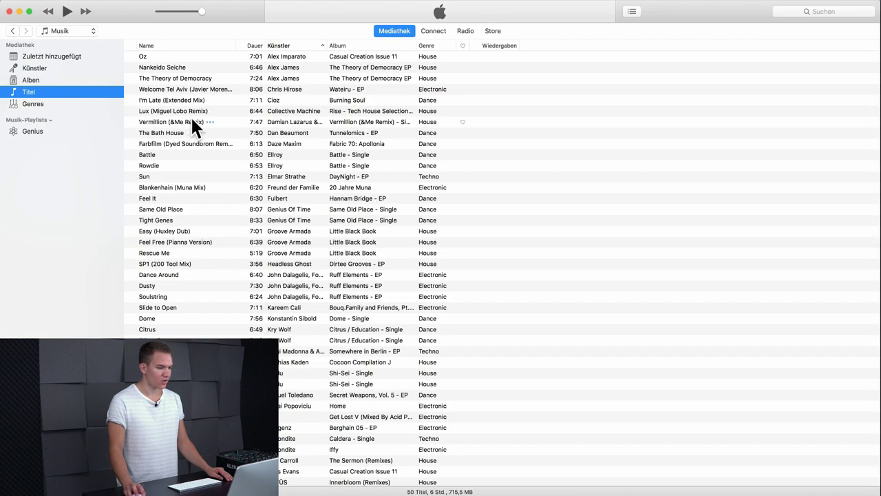
right_click(74, 159)
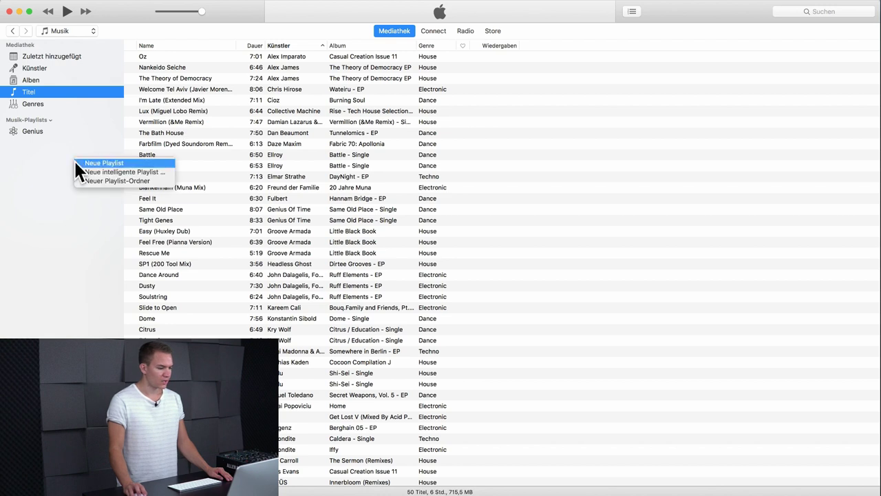
click(80, 163)
text(Elek)
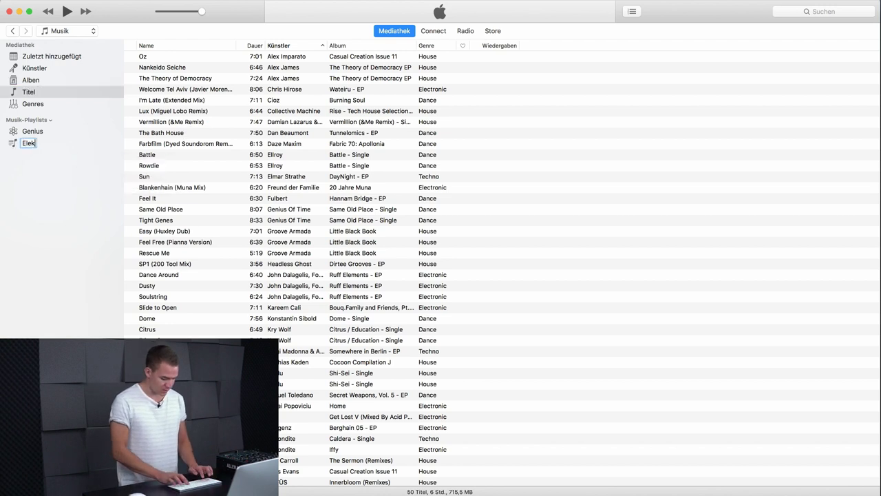
text(tronische Musik)
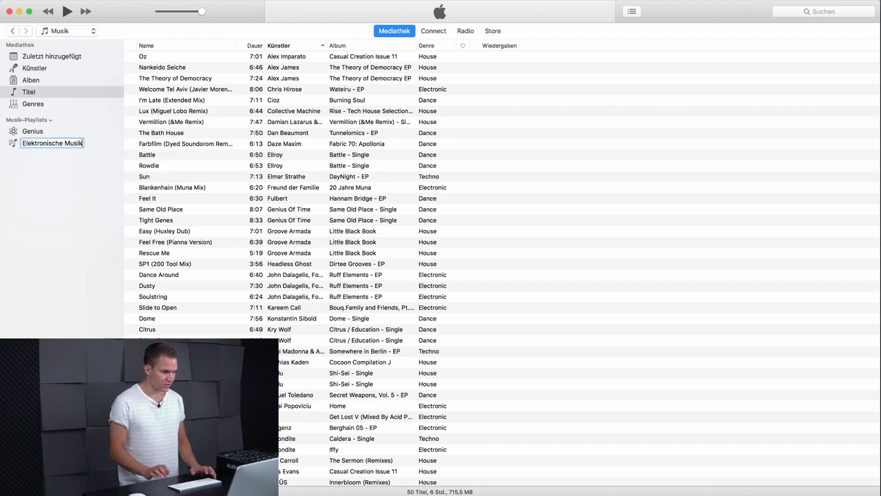
key(Return)
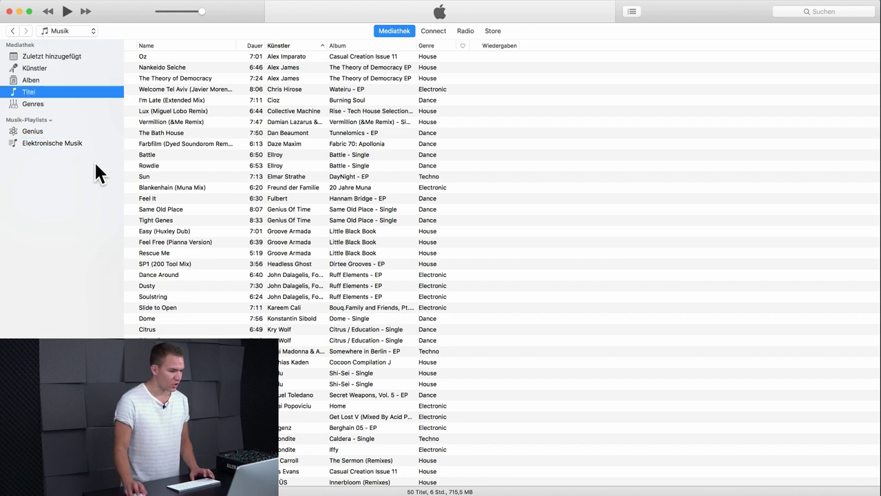
Add all songs in the library to the Elektronische Musik playlist and check the playlist's contents.
click(180, 145)
key(super+a)
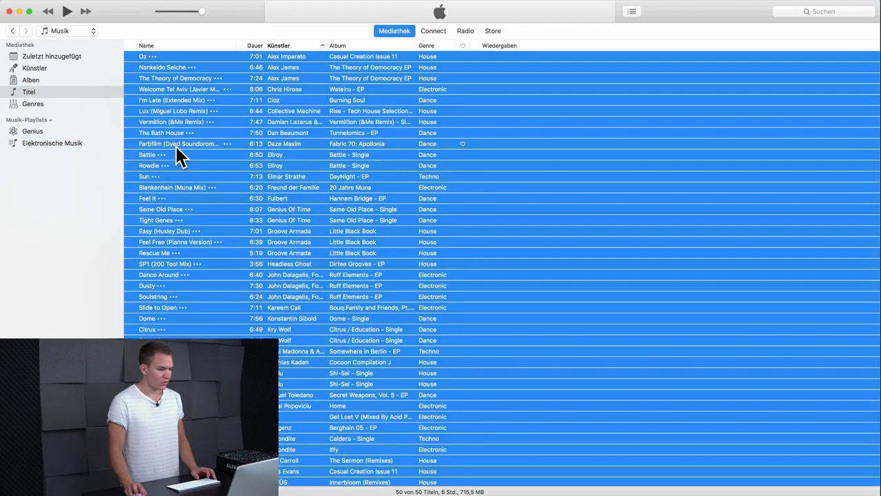
drag(176, 146, 73, 145)
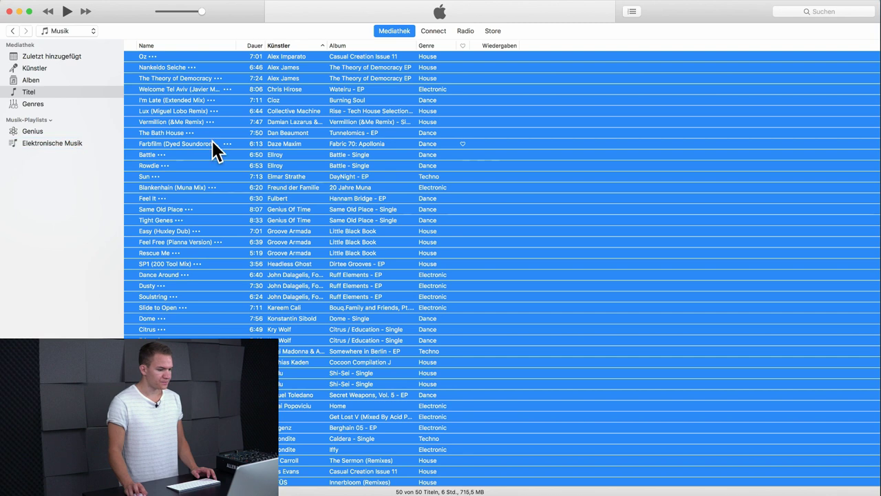
click(205, 135)
click(97, 183)
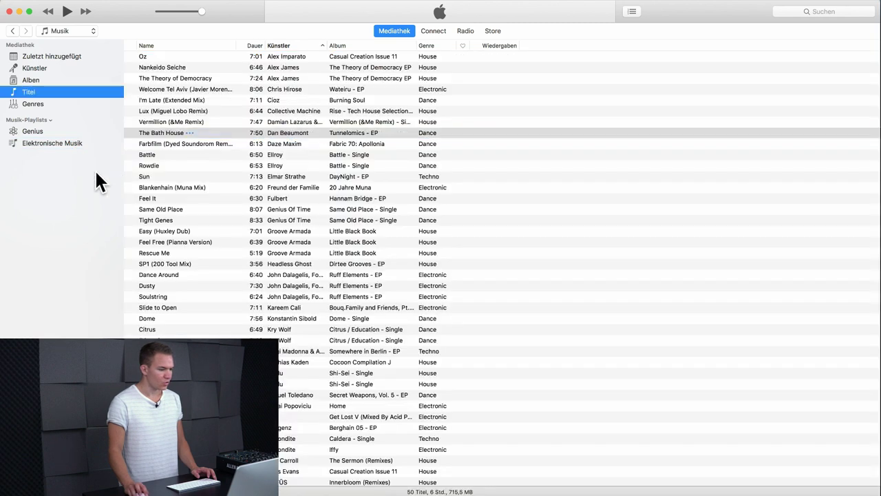
click(67, 143)
scroll(232, 269, down, 5)
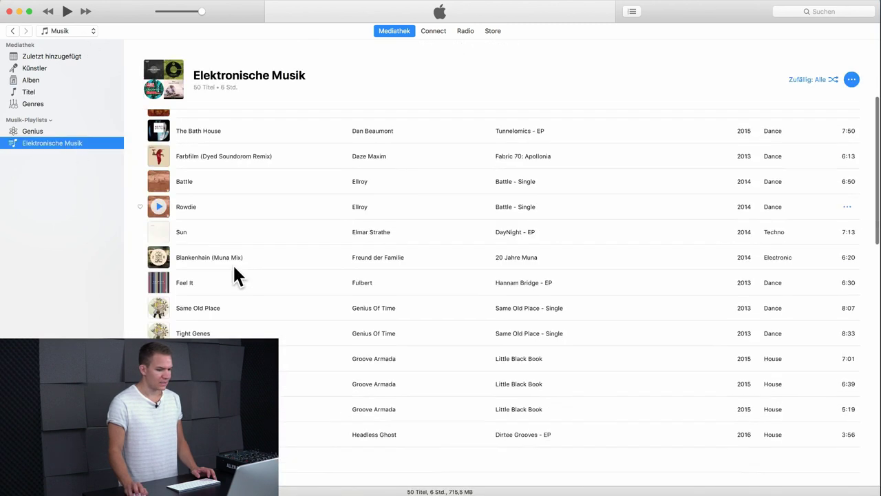
scroll(232, 263, up, 5)
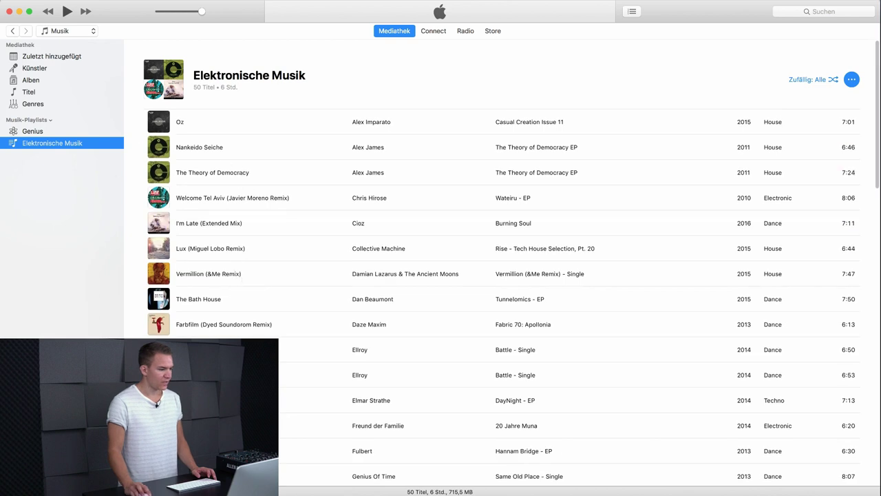
Enable sharing the iTunes library XML file with other programs in the advanced preferences and save the change.
key(super+comma)
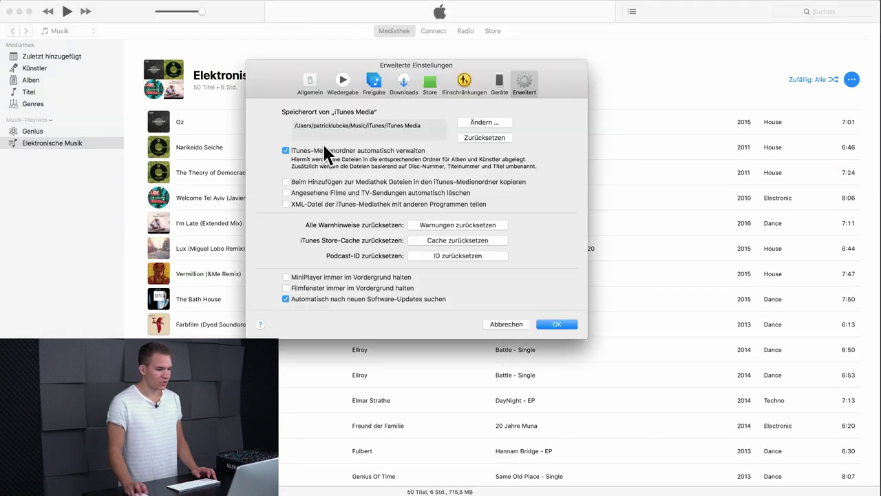
click(286, 204)
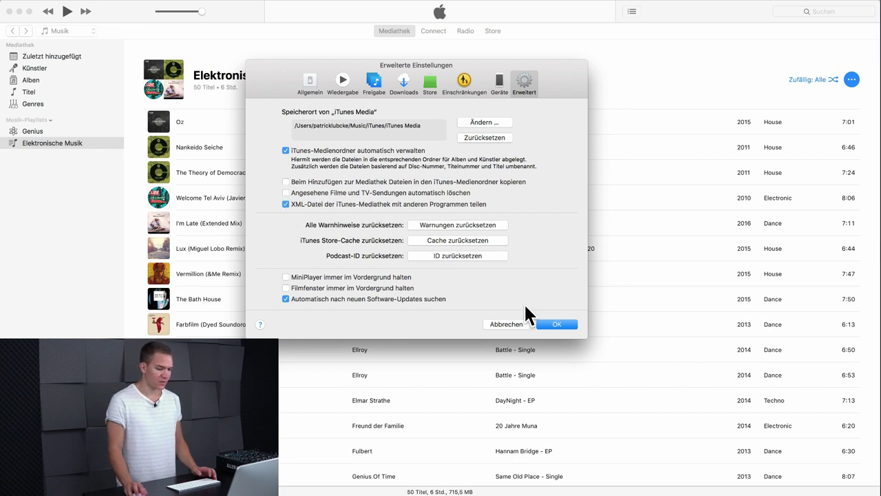
click(550, 323)
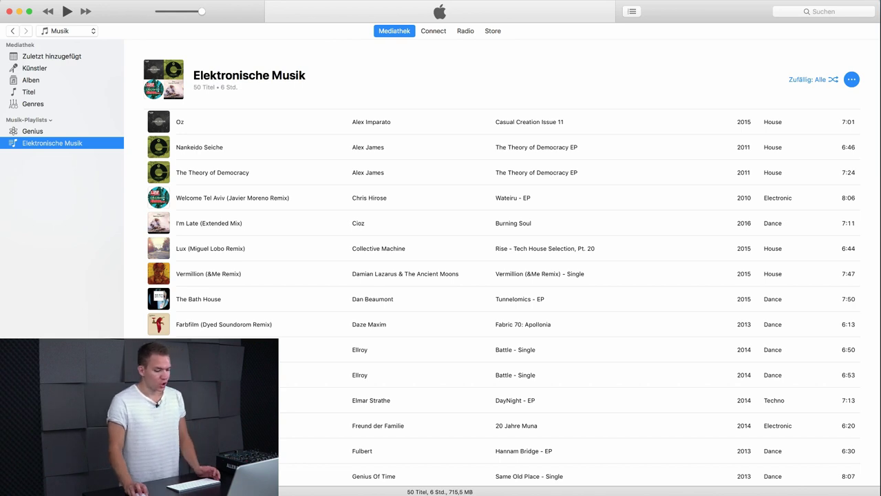
Switch to KeyFinder and display the tracks of the iTunes playlist Elektronische Musik.
key(super+Tab)
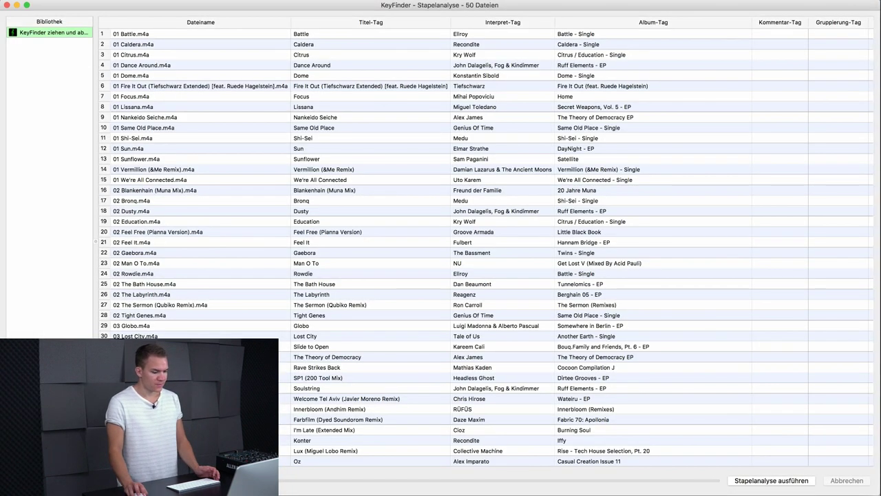
key(super+Tab)
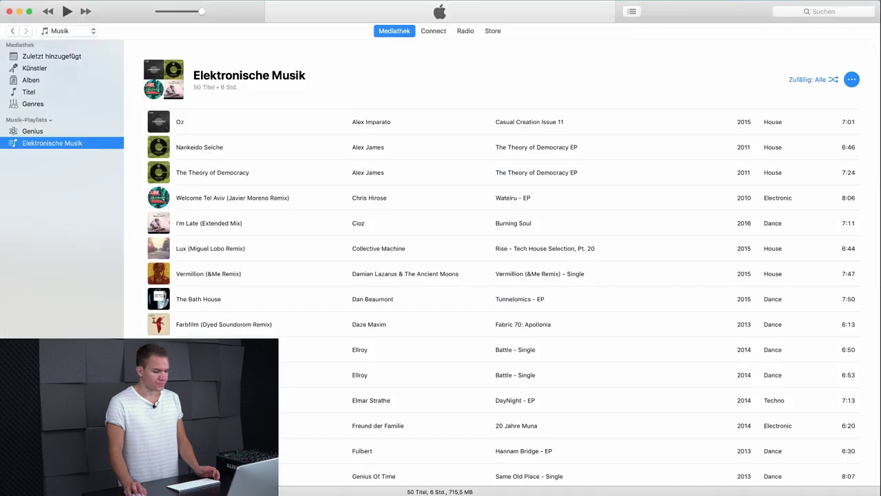
key(super+Tab)
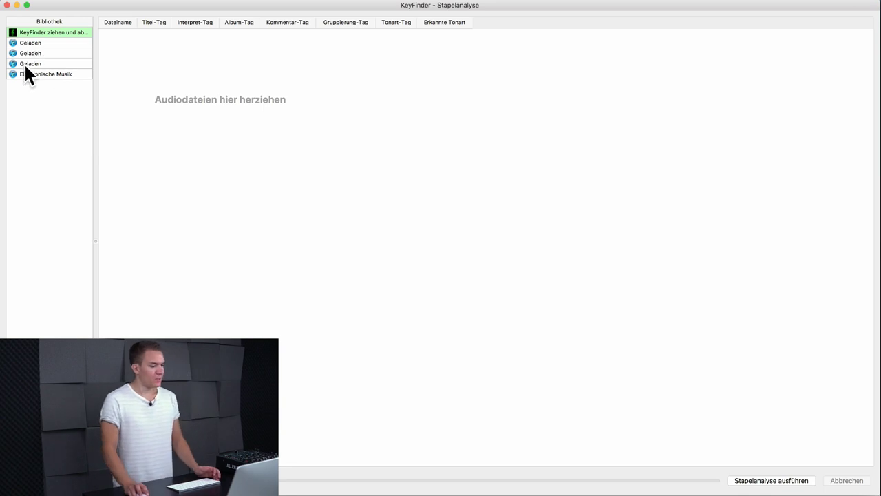
click(46, 73)
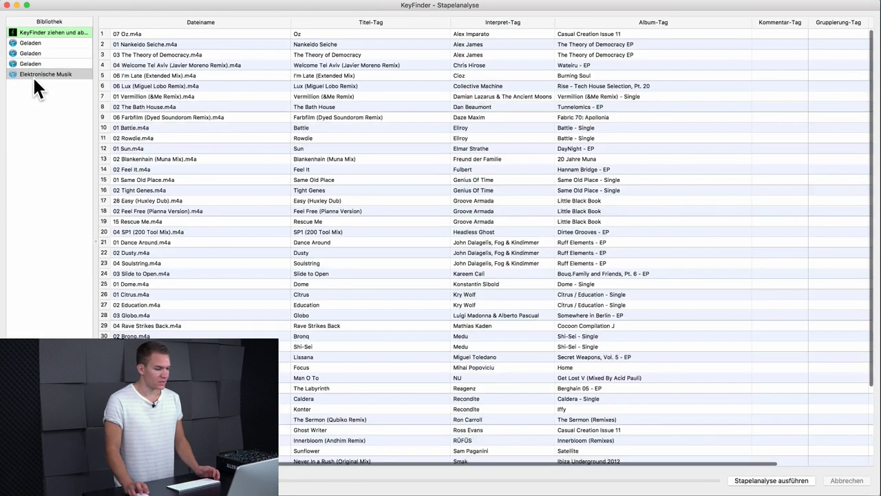
Return to KeyFinder's drag-and-drop list and load the Elektronische Musik folder from Finder into it.
click(69, 40)
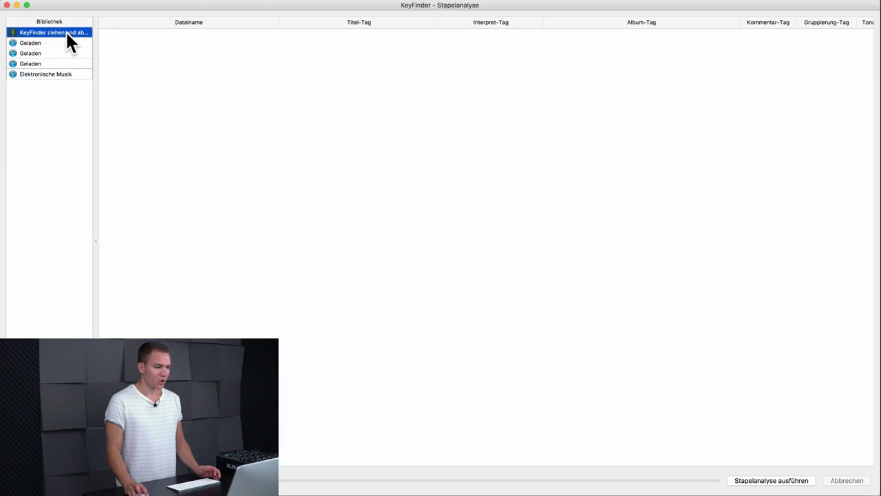
key(super+Tab)
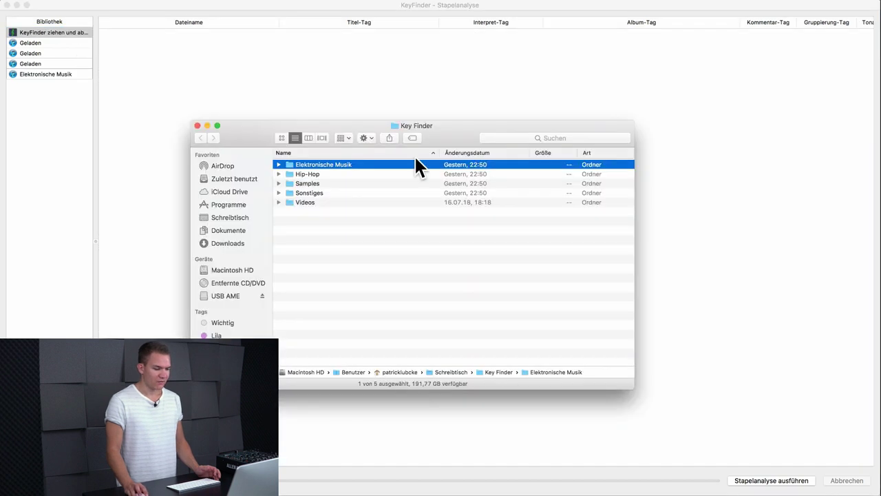
drag(325, 164, 181, 76)
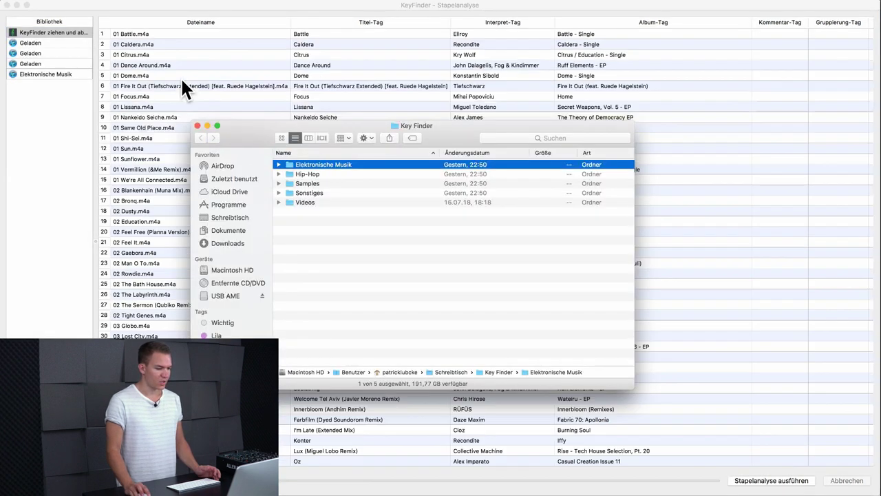
click(358, 244)
click(59, 216)
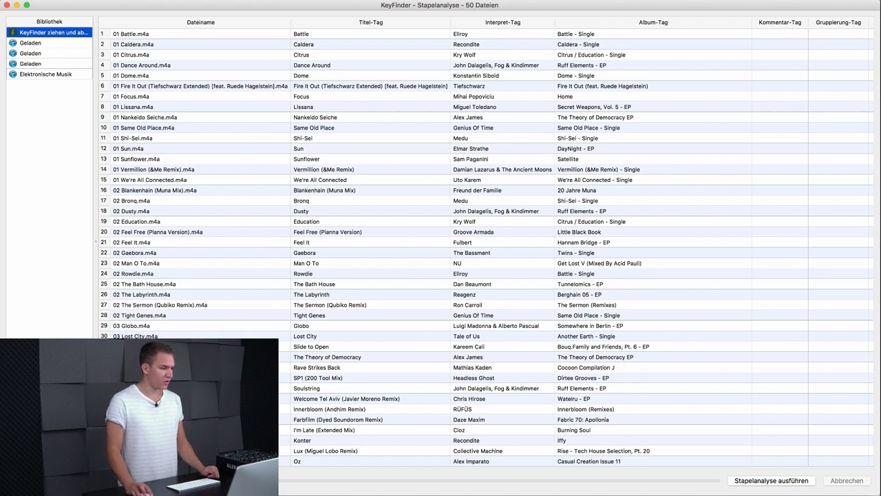
Review the KeyFinder settings for what is written and the comment tag, and save them with Benutzerdefinierte Codes and Voranstellen.
key(super+comma)
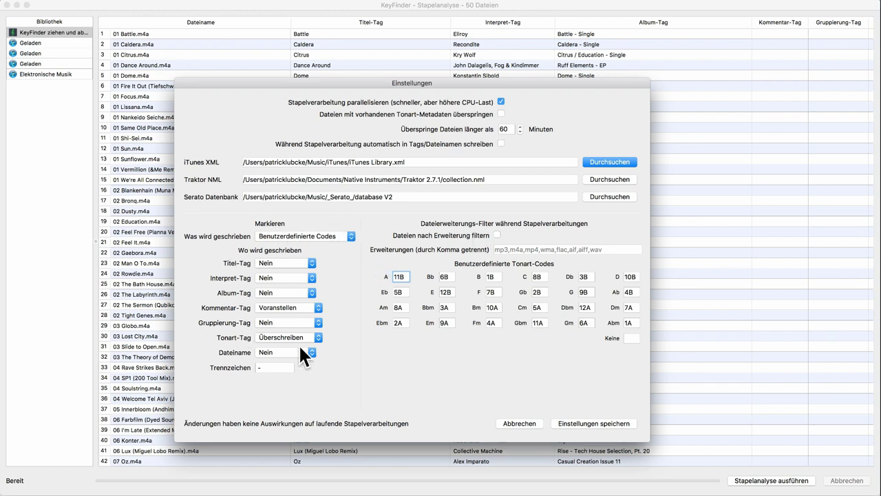
click(352, 234)
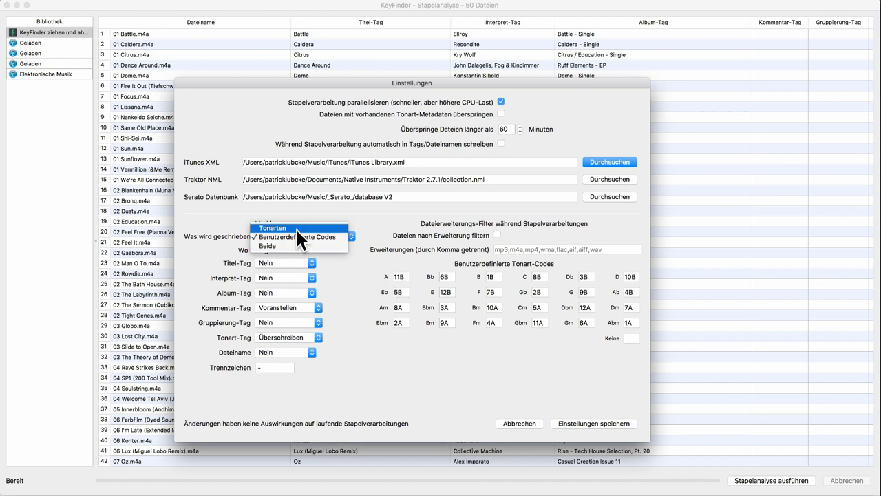
click(346, 263)
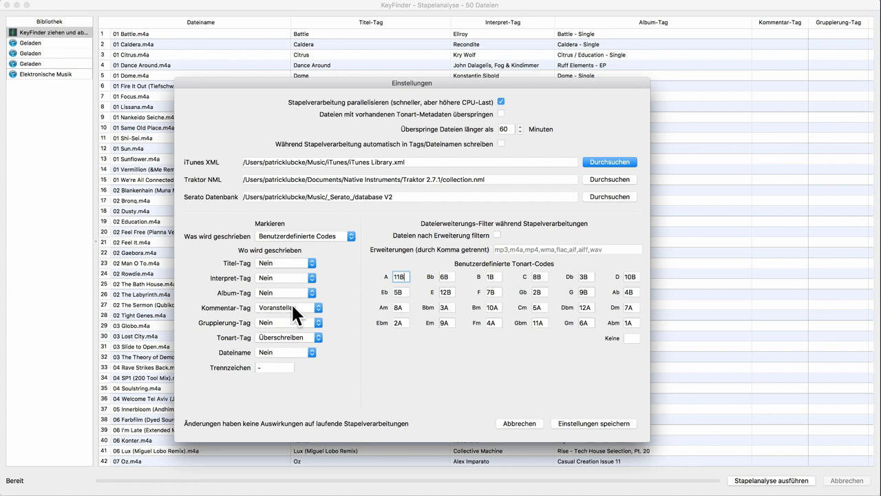
click(316, 308)
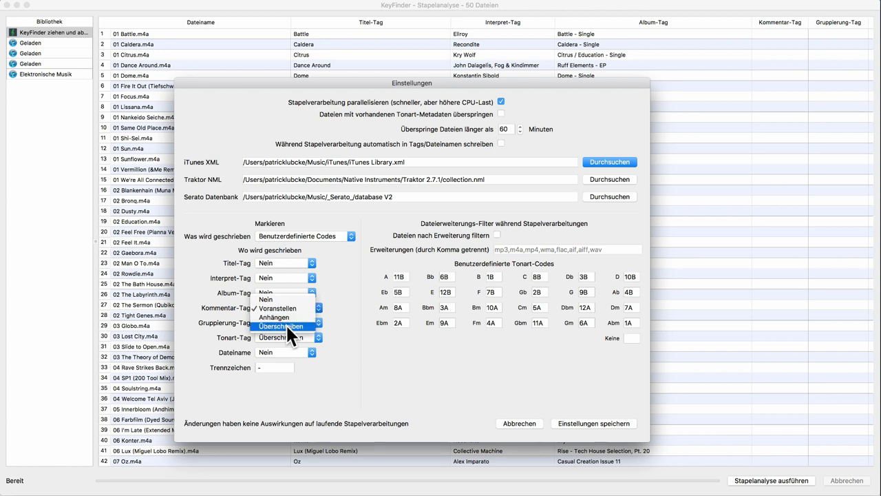
click(335, 316)
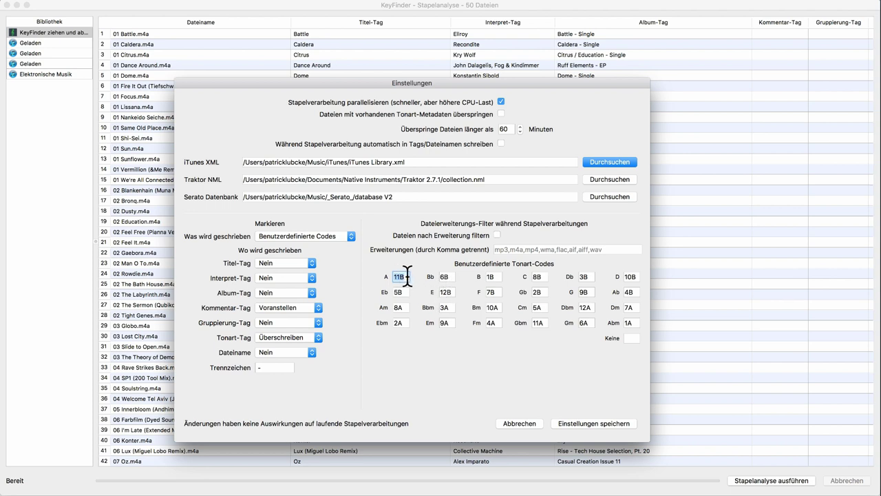
click(413, 274)
click(575, 422)
click(381, 179)
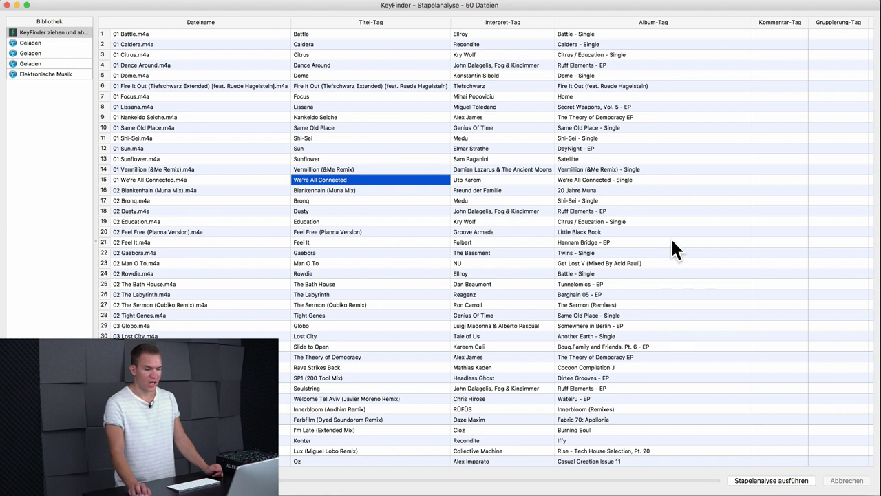
Select all tracks in the drag-and-drop list and start the batch key analysis.
scroll(673, 241, right, 3)
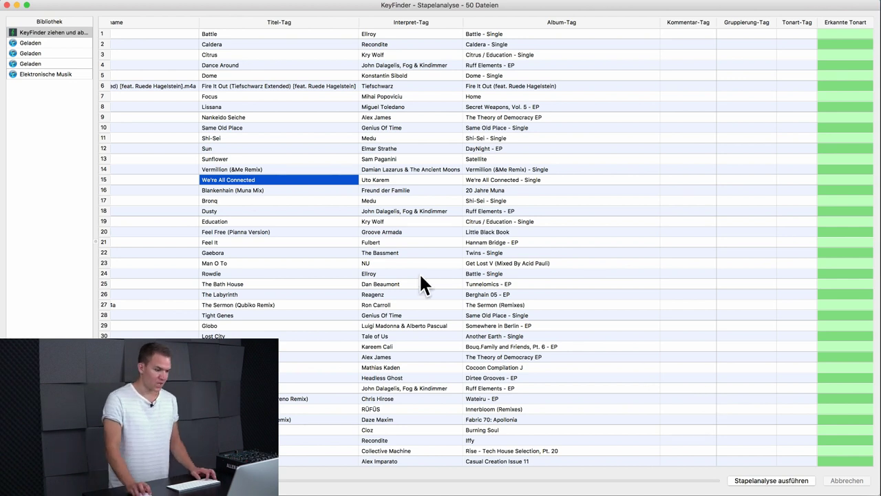
click(102, 179)
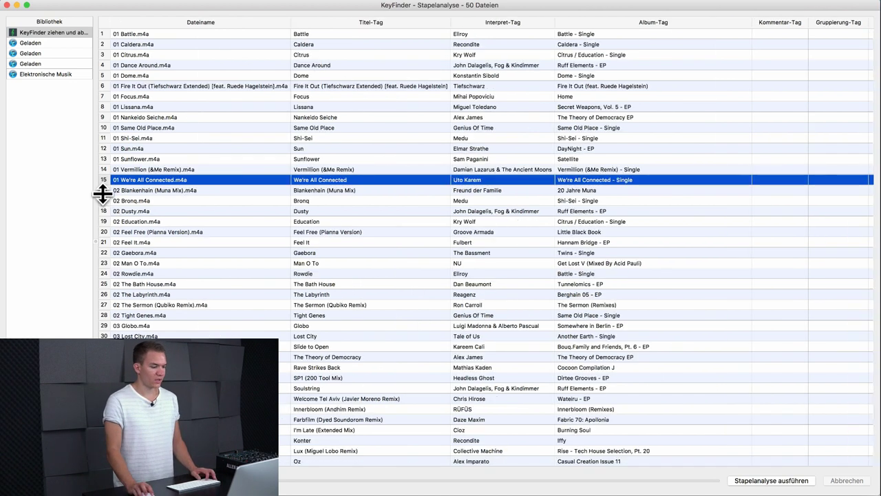
click(102, 187)
click(104, 198)
click(166, 179)
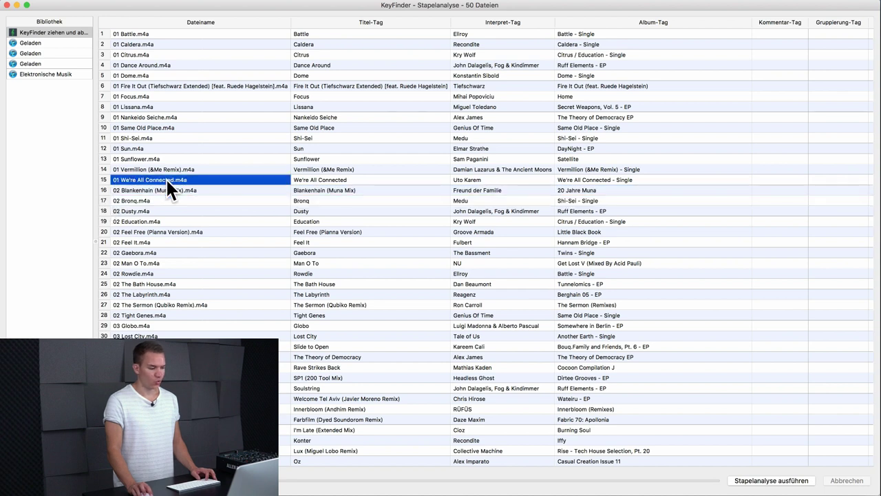
key(super+a)
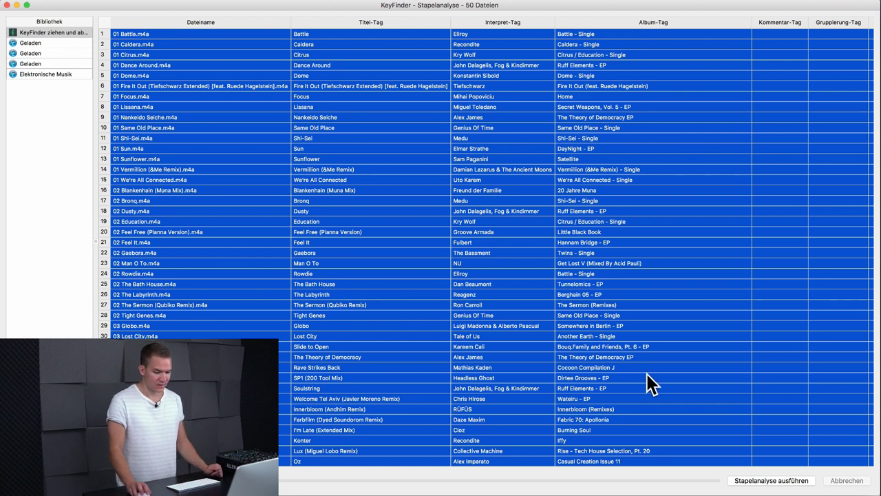
click(764, 480)
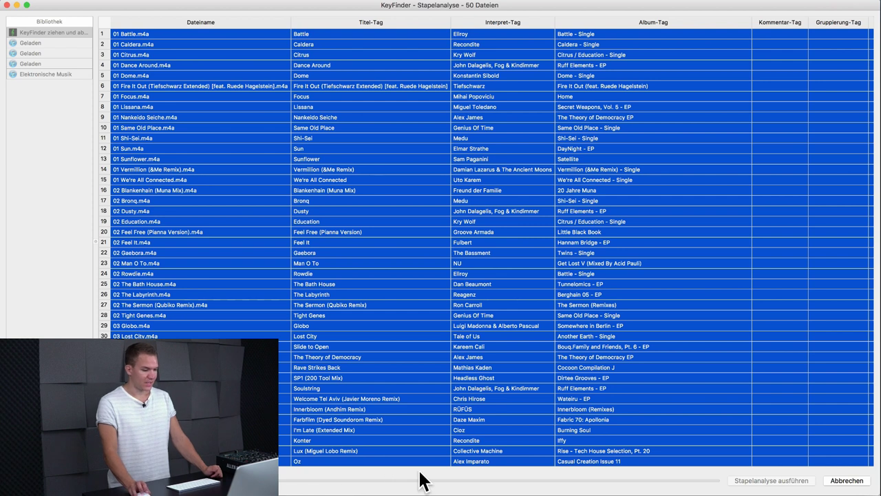
Examine the Erkannte Tonart column for the analysed tracks during the batch analysis and once it is complete.
scroll(460, 423, right, 3)
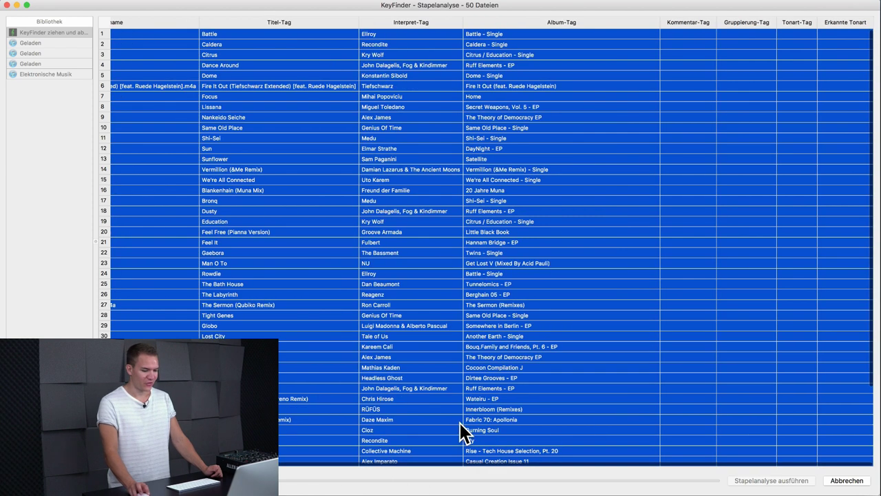
click(603, 283)
click(636, 231)
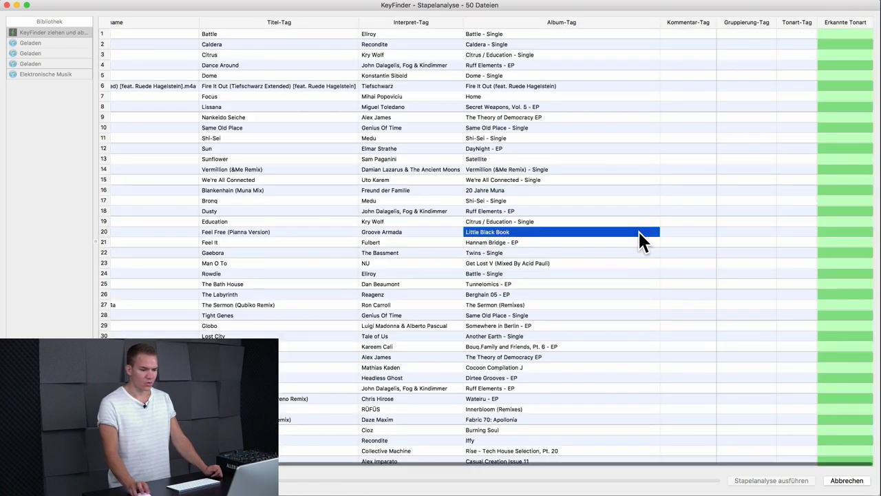
click(737, 158)
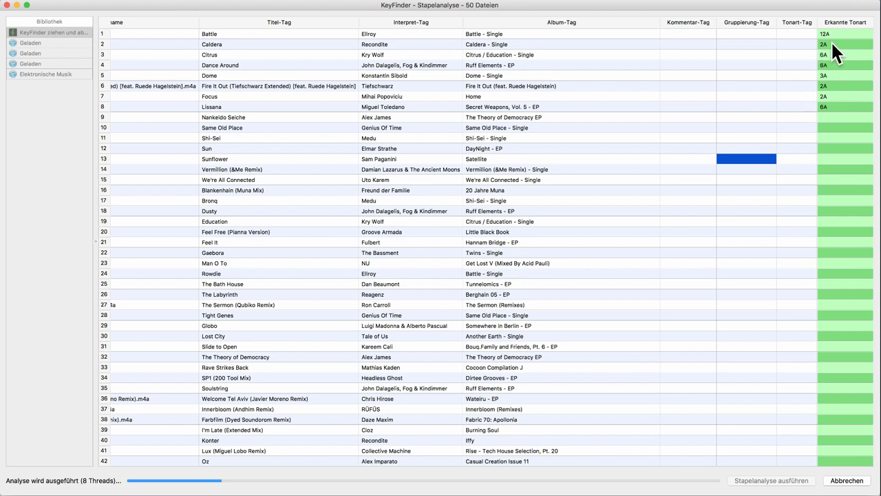
click(810, 65)
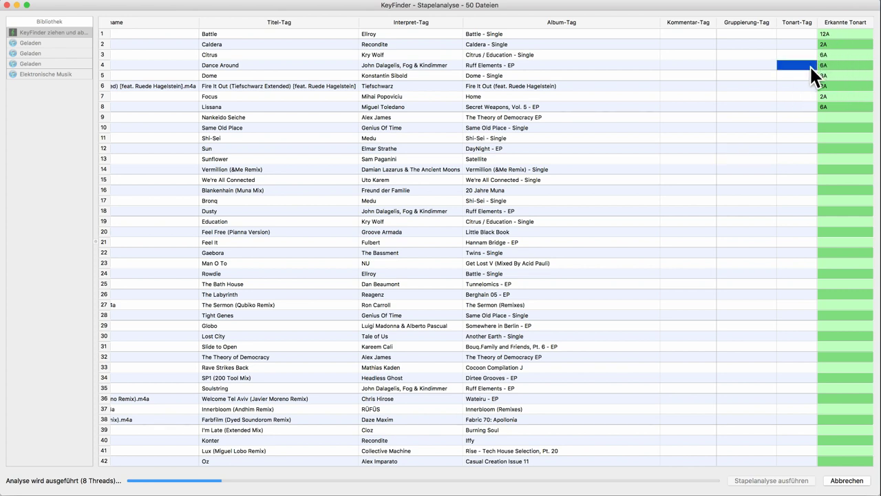
click(800, 117)
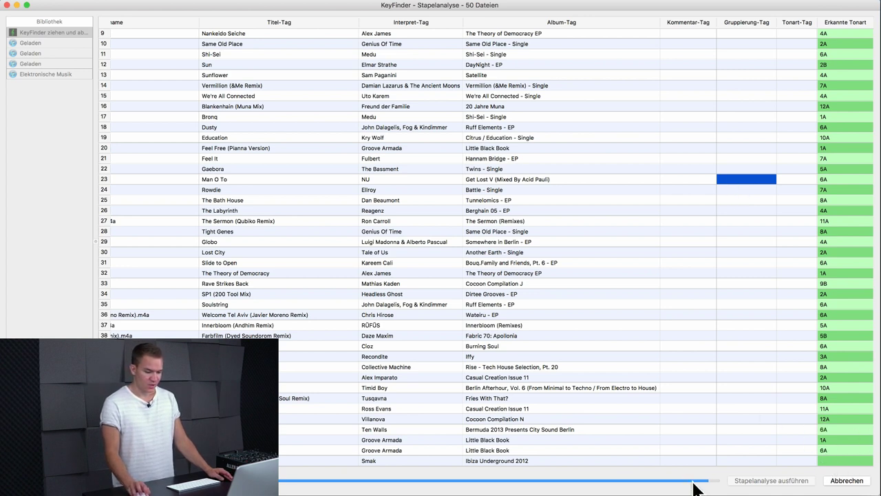
click(671, 366)
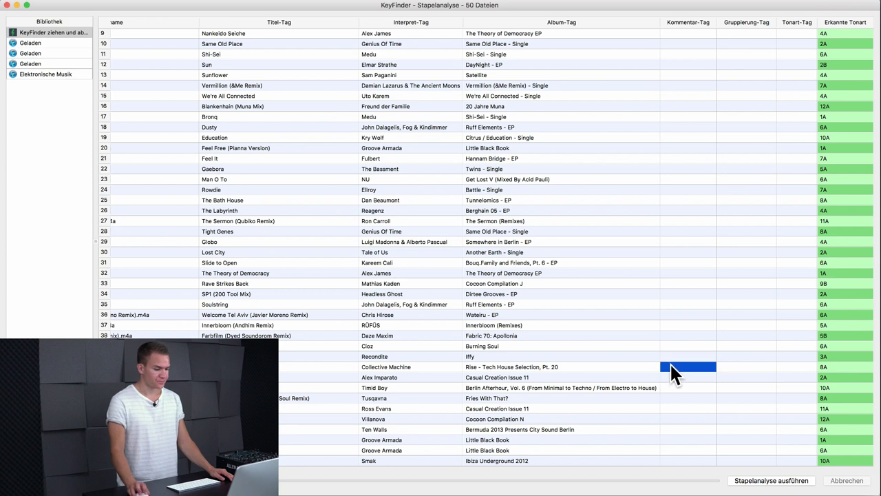
scroll(702, 326, up, 5)
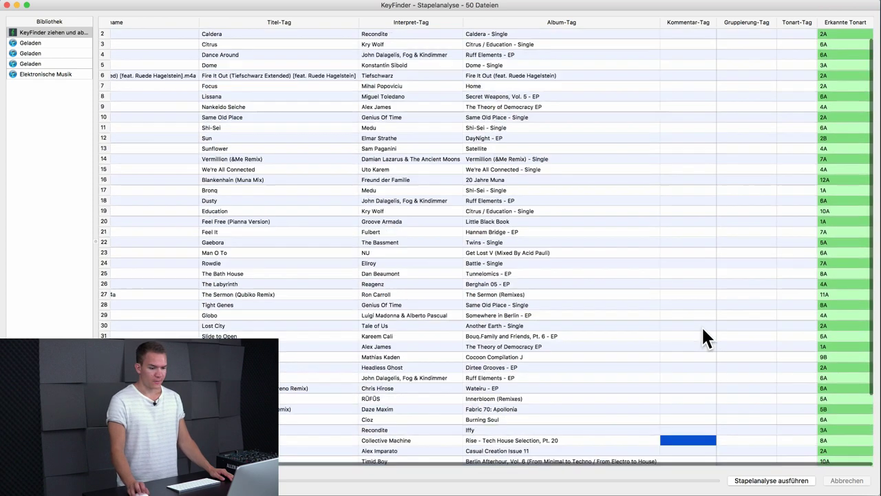
scroll(836, 227, down, 3)
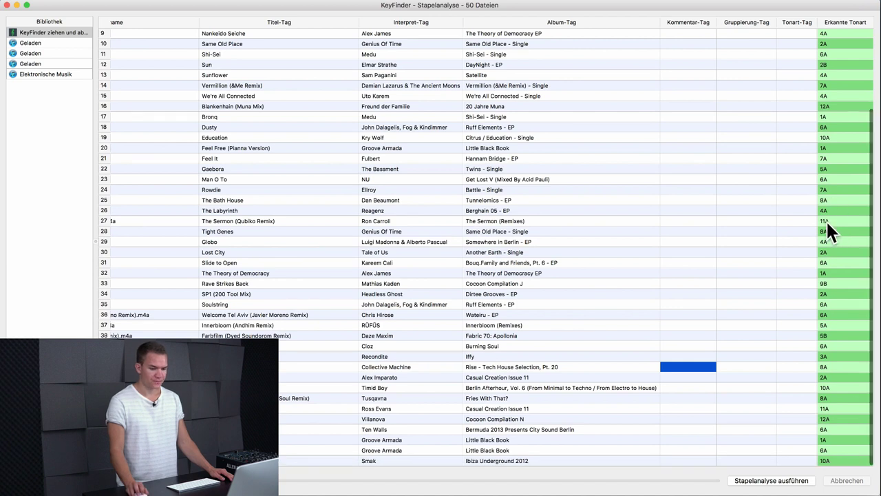
Check the settings option for automatically writing tags during batch processing, and close the settings without saving.
scroll(826, 219, up, 3)
click(535, 157)
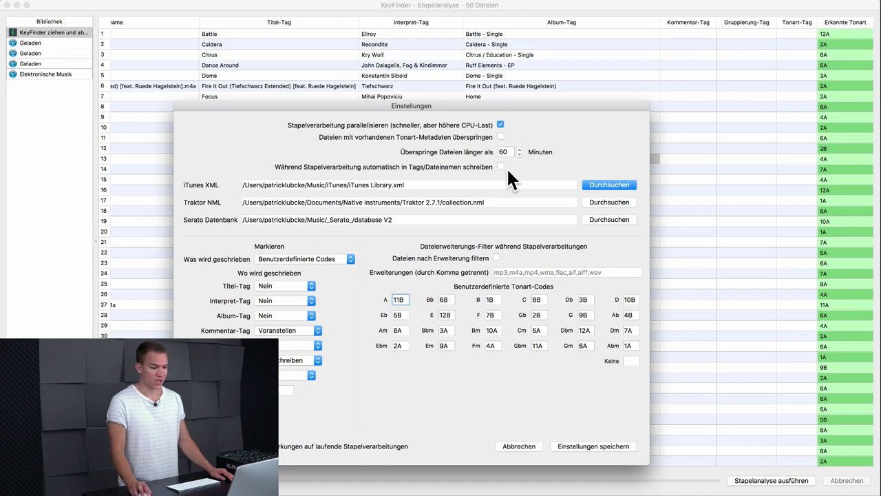
click(510, 446)
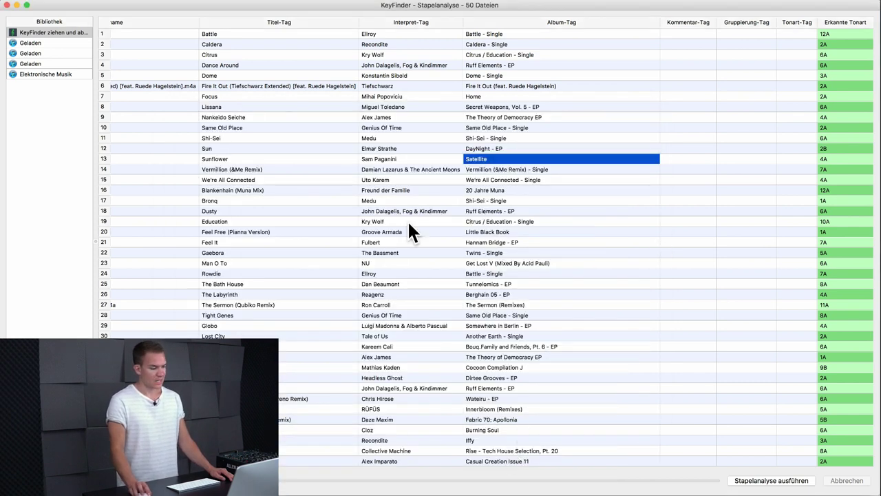
Narrow the Dateiname, Titel-Tag, Interpret-Tag and Album-Tag columns so that every column through Erkannte Tonart fits in the list.
click(102, 168)
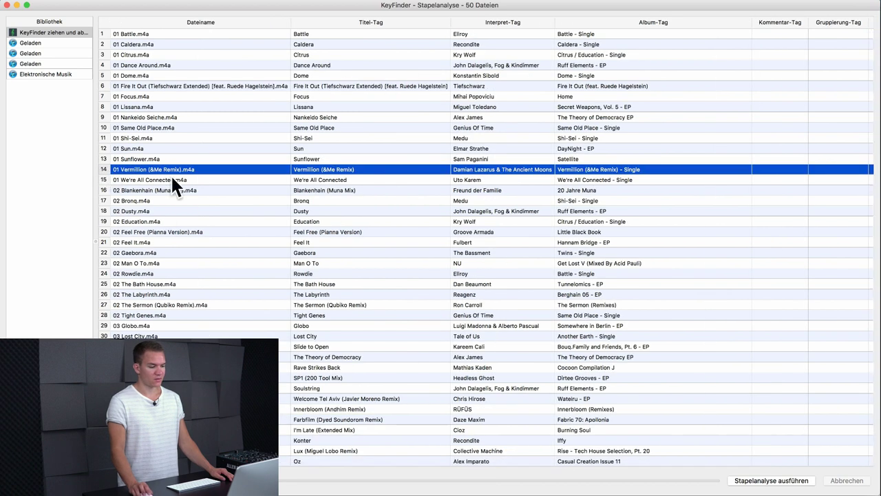
drag(291, 21, 252, 22)
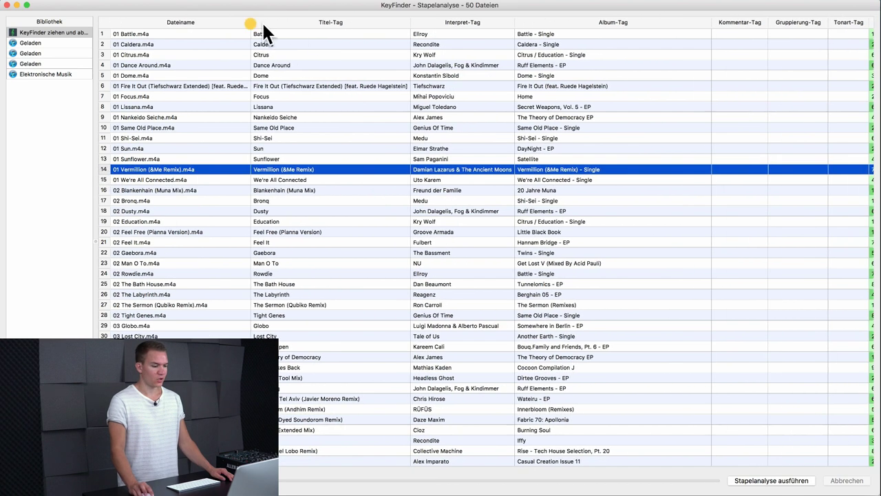
drag(412, 21, 371, 25)
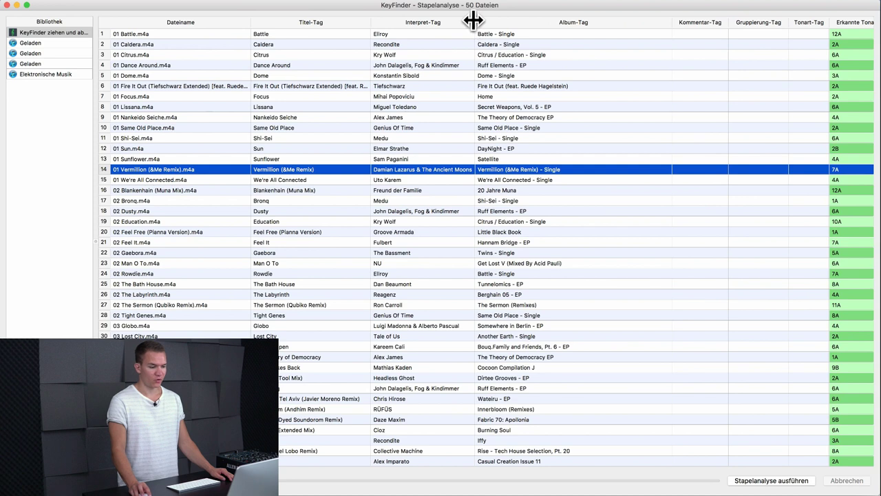
drag(473, 21, 470, 21)
drag(672, 22, 594, 29)
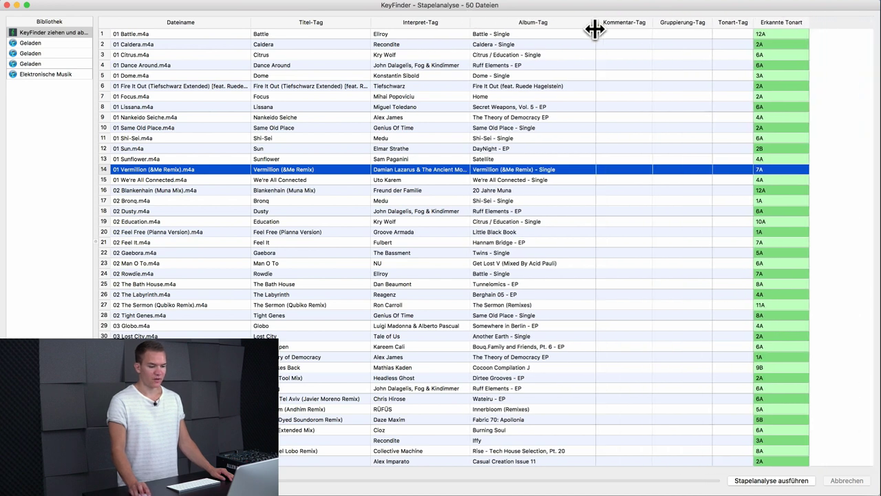
Select all analysed tracks, write their detected keys to the files with Tonart in Datei schreiben, and acknowledge the completion message.
click(594, 199)
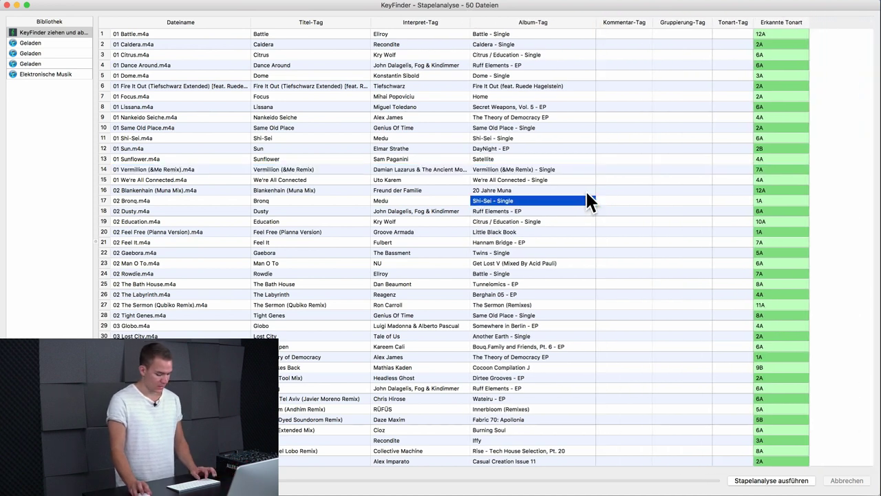
key(super+a)
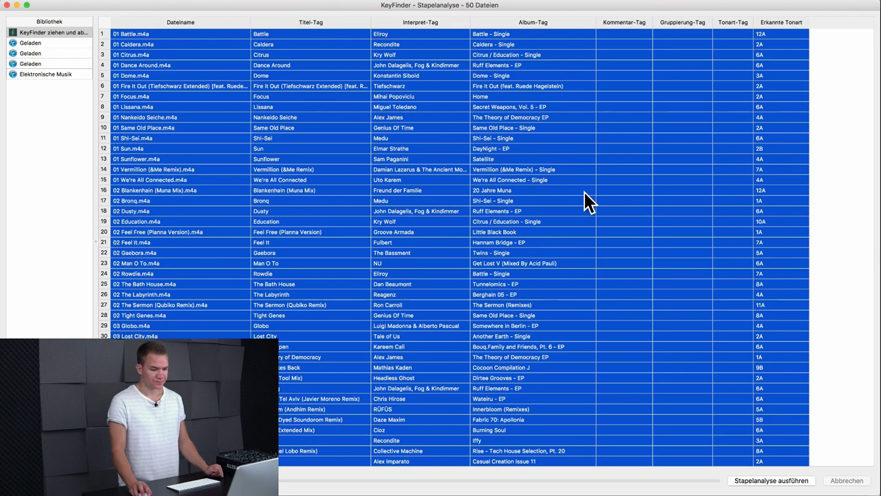
right_click(585, 192)
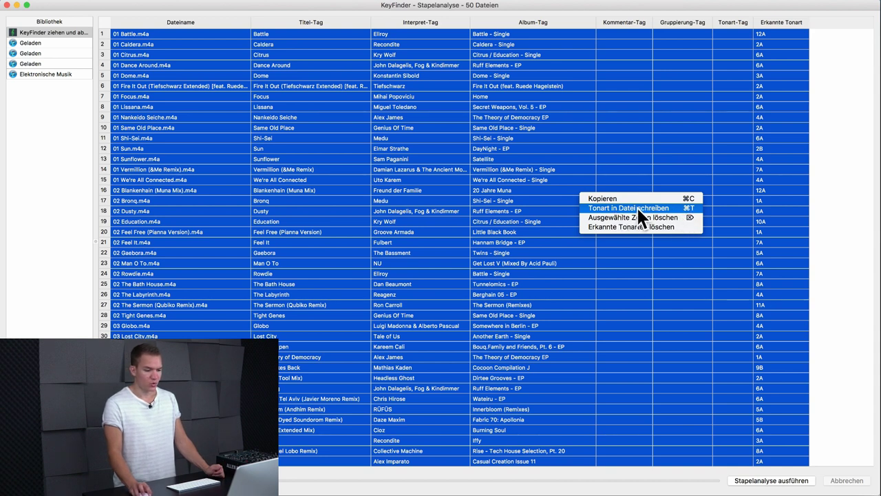
click(675, 209)
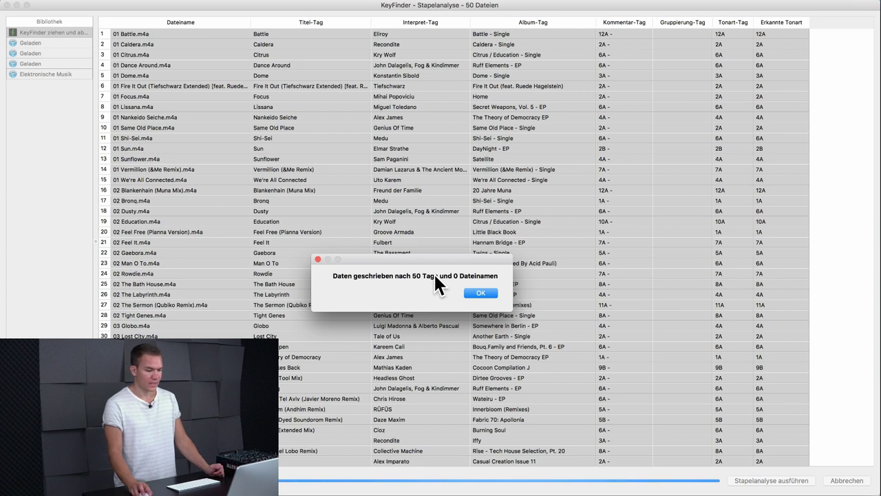
click(476, 292)
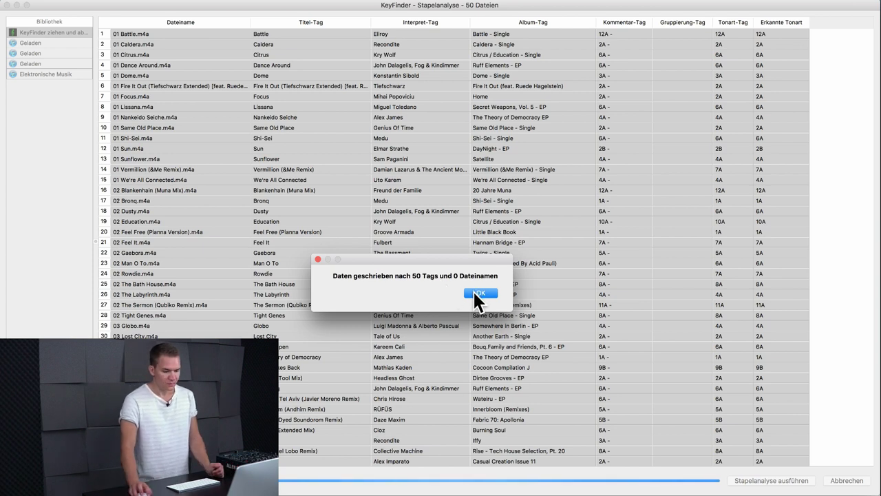
click(477, 292)
Sort the track list by Kommentar-Tag and by Tonart-Tag to inspect the written keys.
scroll(516, 296, right, 5)
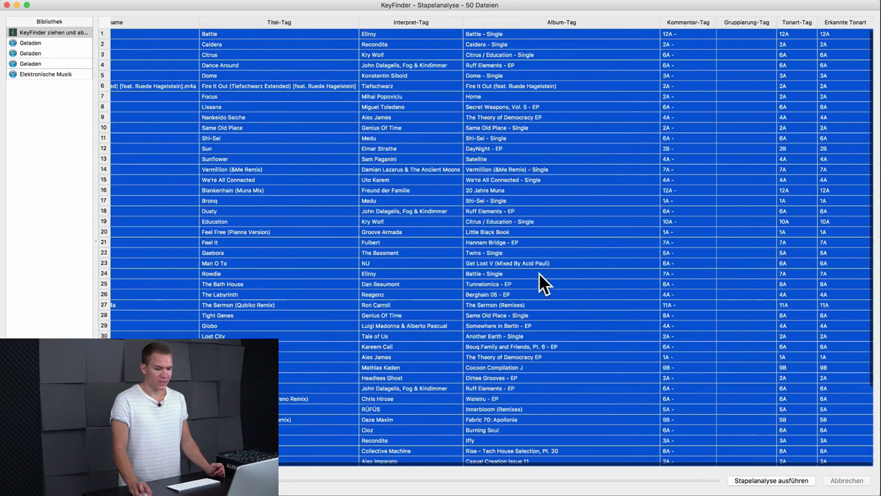
click(539, 274)
click(621, 118)
click(682, 22)
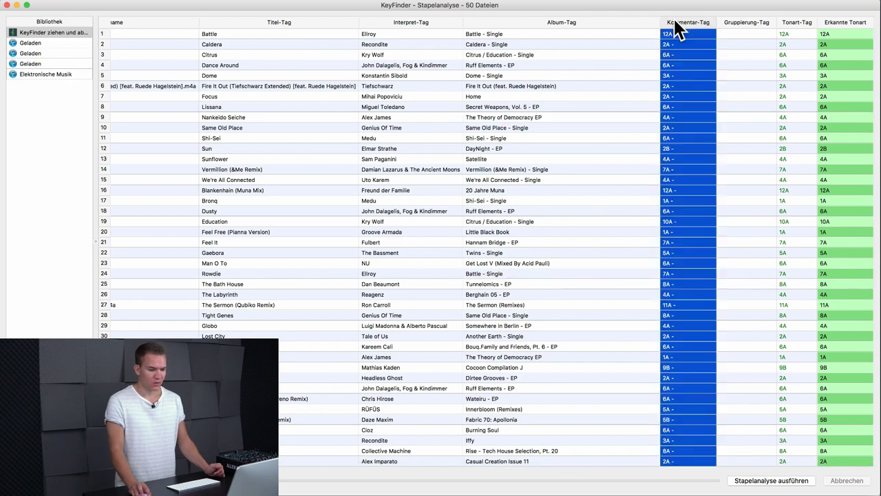
click(744, 54)
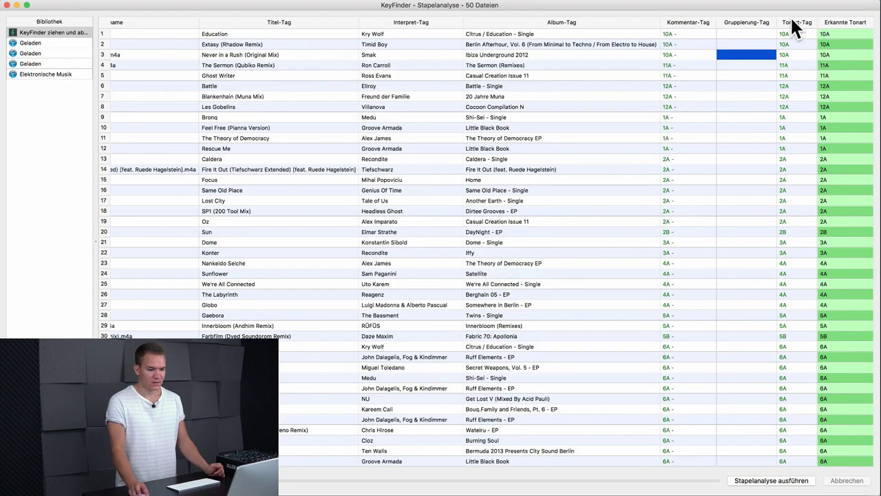
click(794, 17)
click(756, 65)
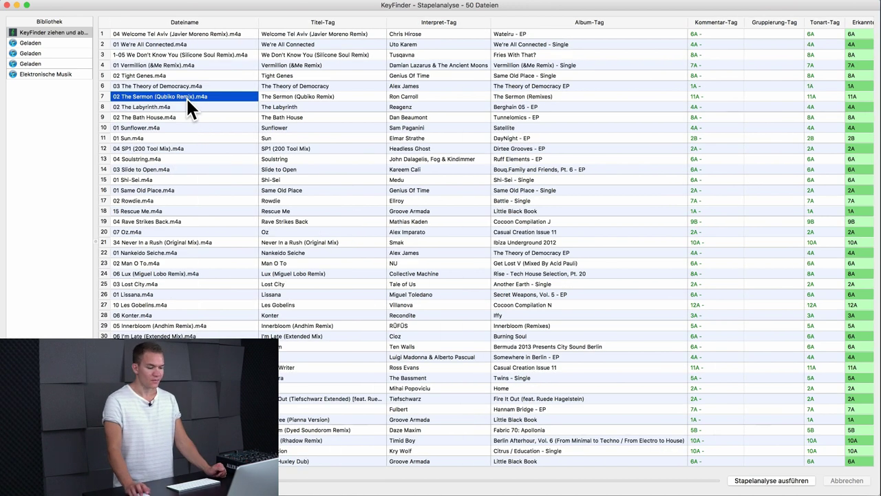
Narrow the Album-Tag column so that the Kommentar-Tag, Tonart-Tag and Erkannte Tonart columns fit fully in the list.
click(206, 87)
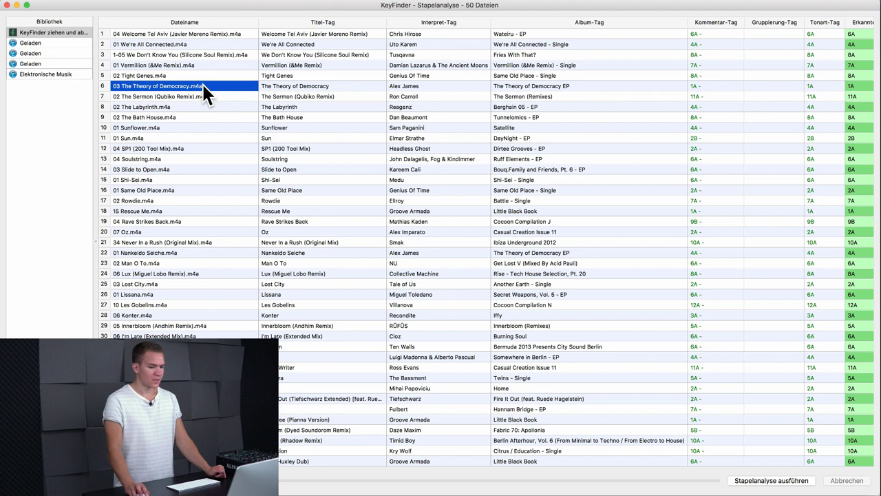
drag(686, 21, 644, 21)
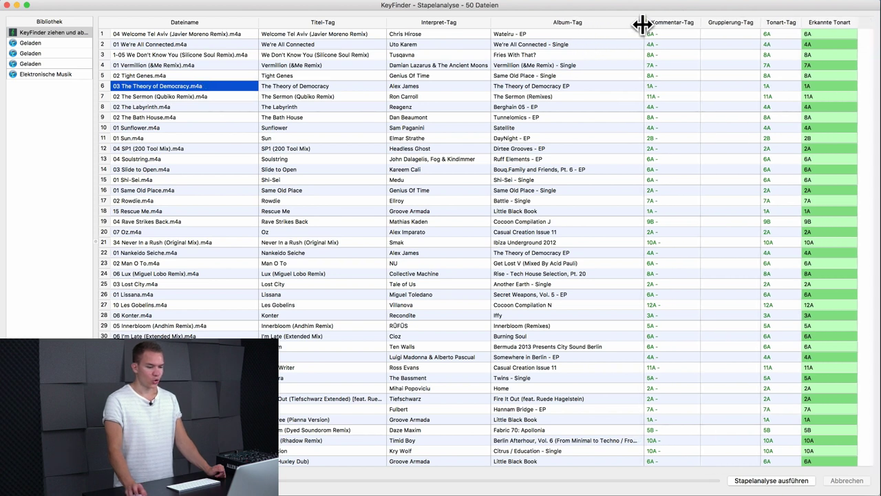
click(731, 55)
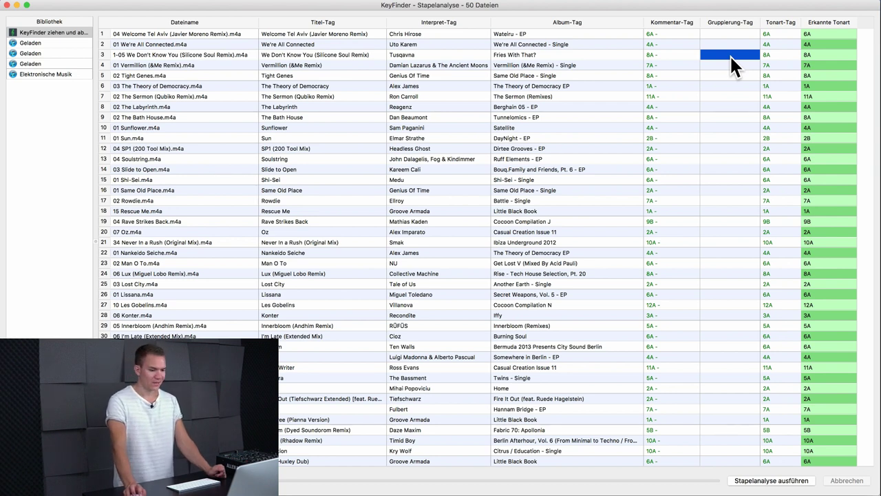
click(732, 63)
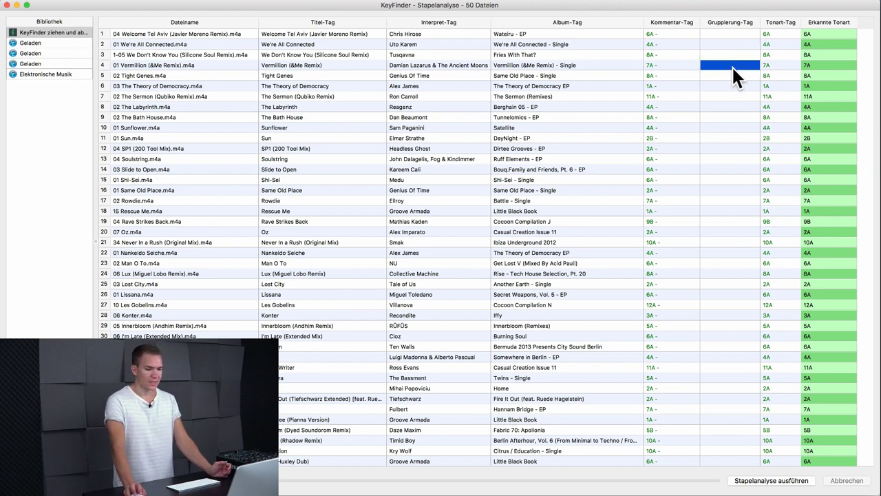